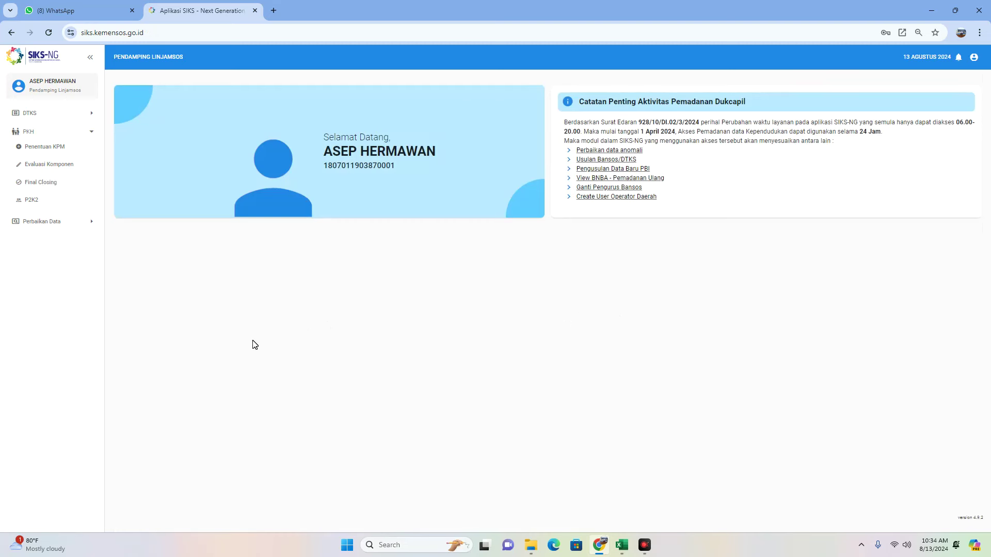
Zoom the SIKS-NG welcome page to 90% with Ctrl+Plus, then switch to the blank Excel Sheet2.
key(ctrl+plus)
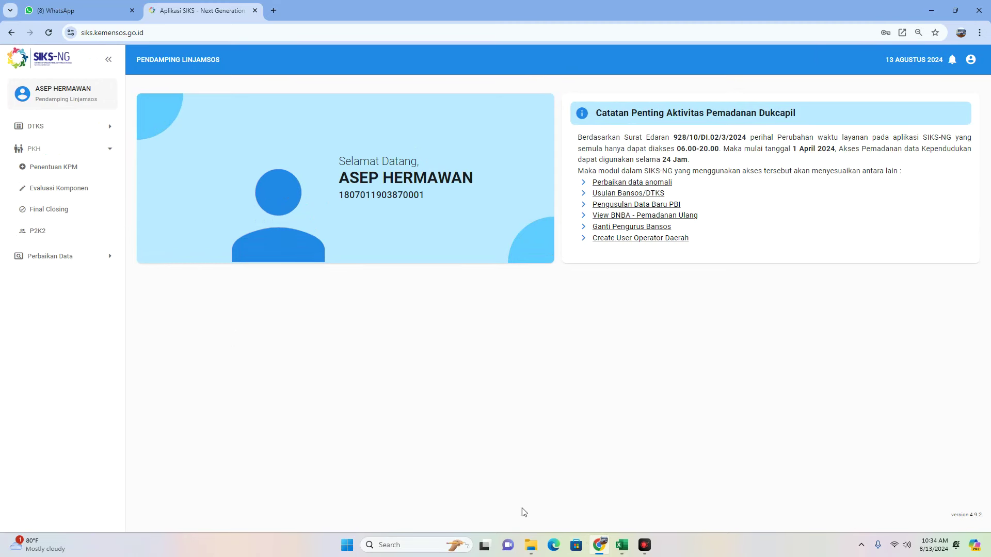
click(622, 545)
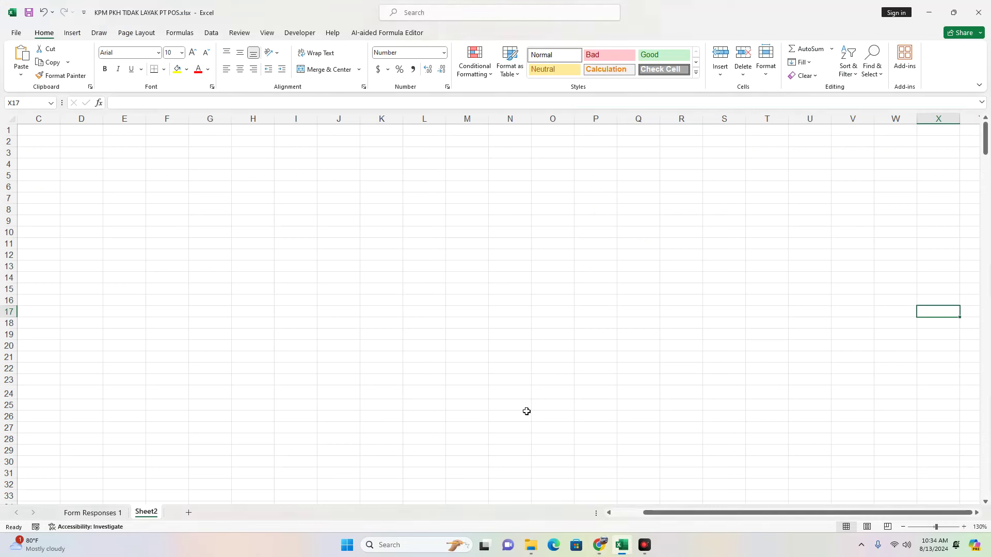
Select cell K16 on the empty Sheet2, then go back to the SIKS-NG page in Chrome.
click(375, 300)
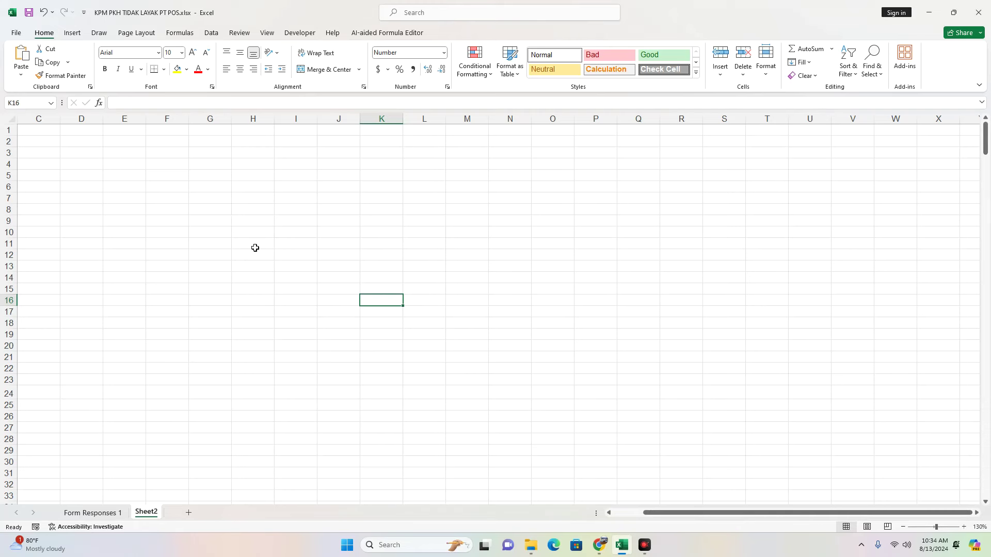
click(596, 549)
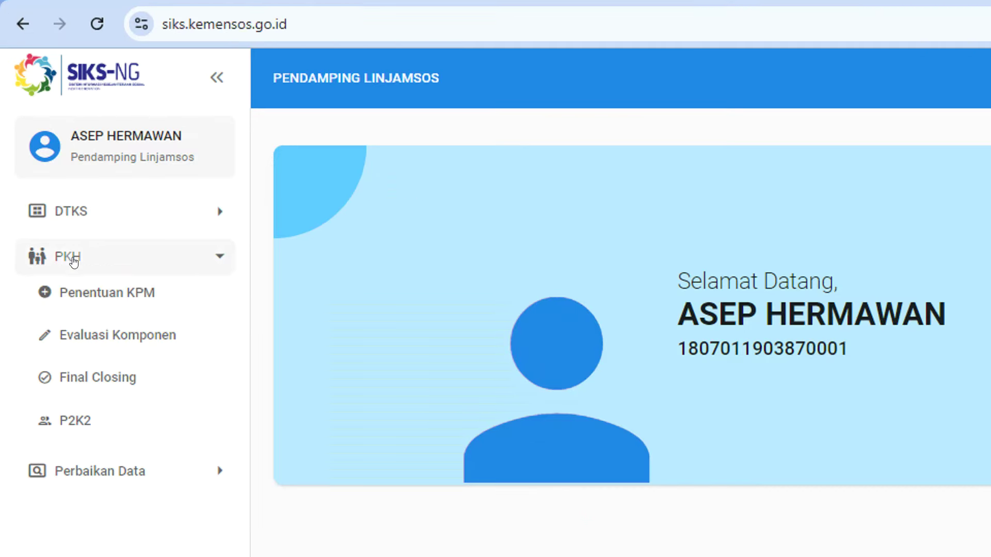
Open PKH Final Closing KPM from the sidebar and choose the PKH JUL - AGT 2024 period.
click(36, 151)
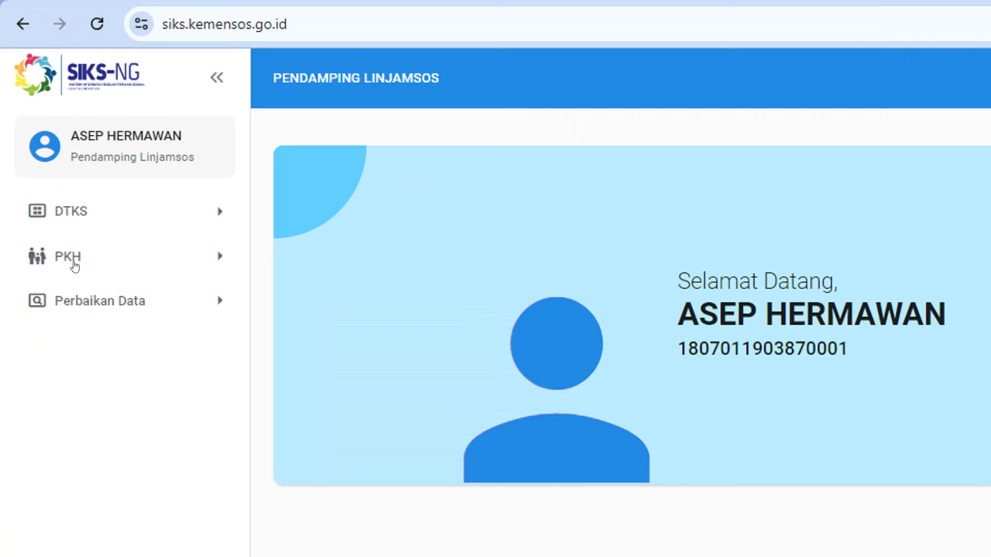
click(76, 269)
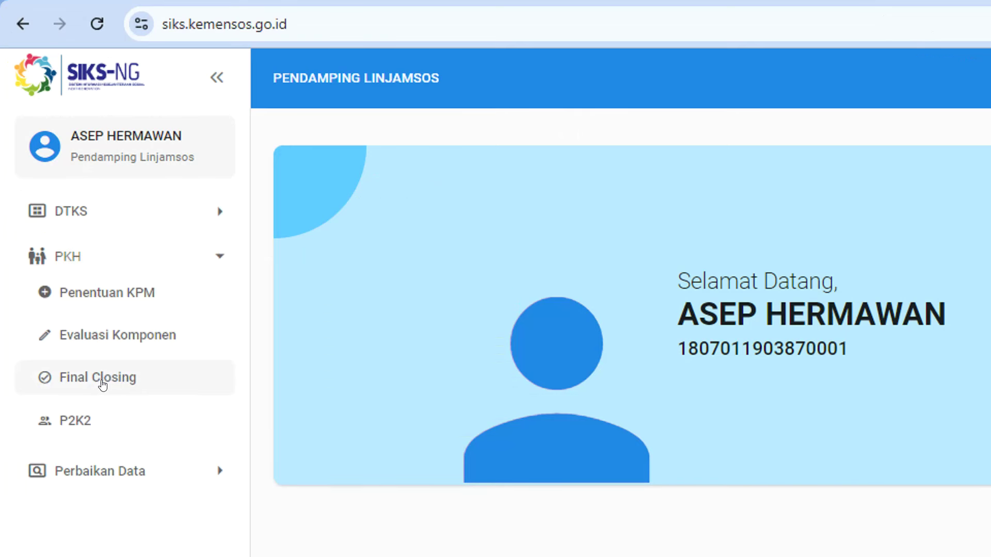
click(101, 383)
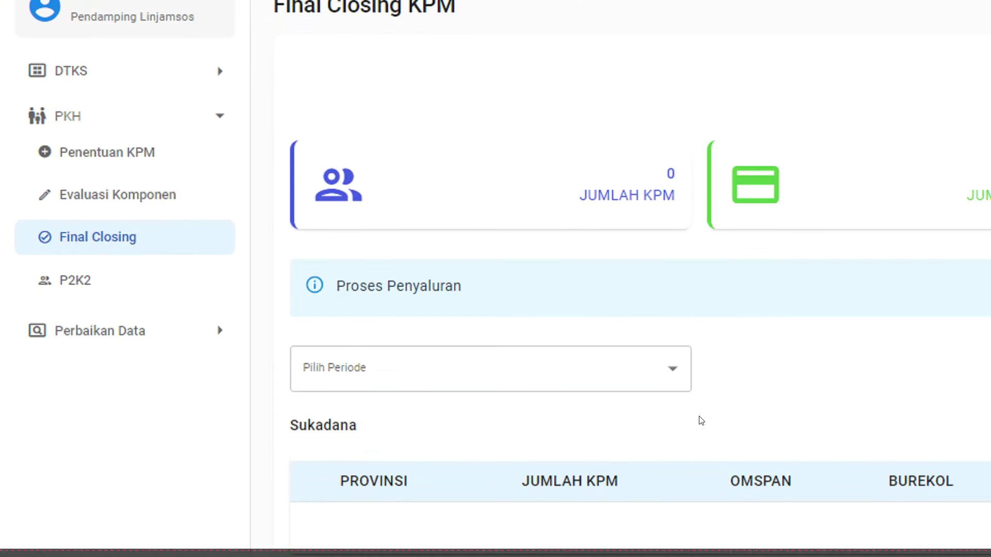
click(672, 372)
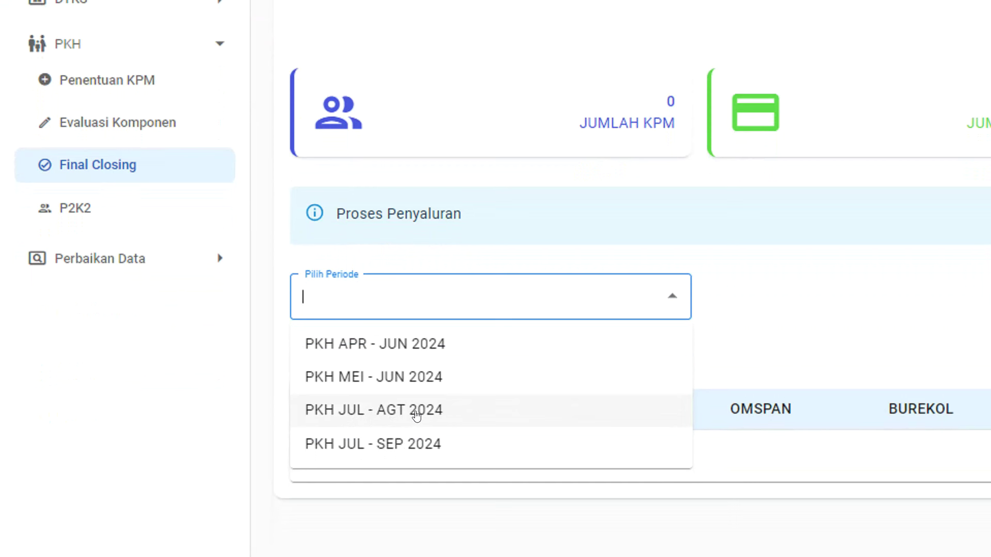
click(376, 418)
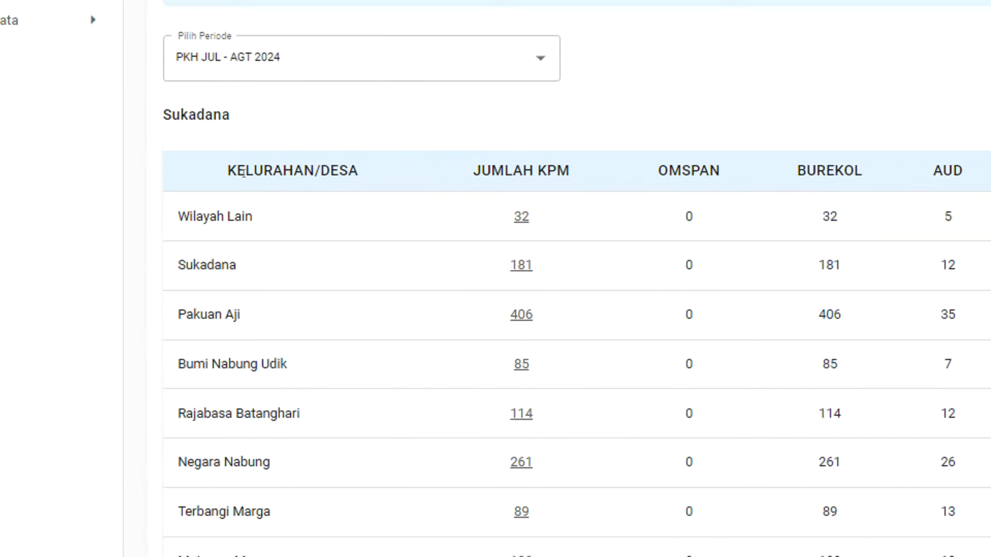
Open the detail list behind the 85 KPM count on the Bumi Nabung Udik row.
drag(249, 173, 388, 174)
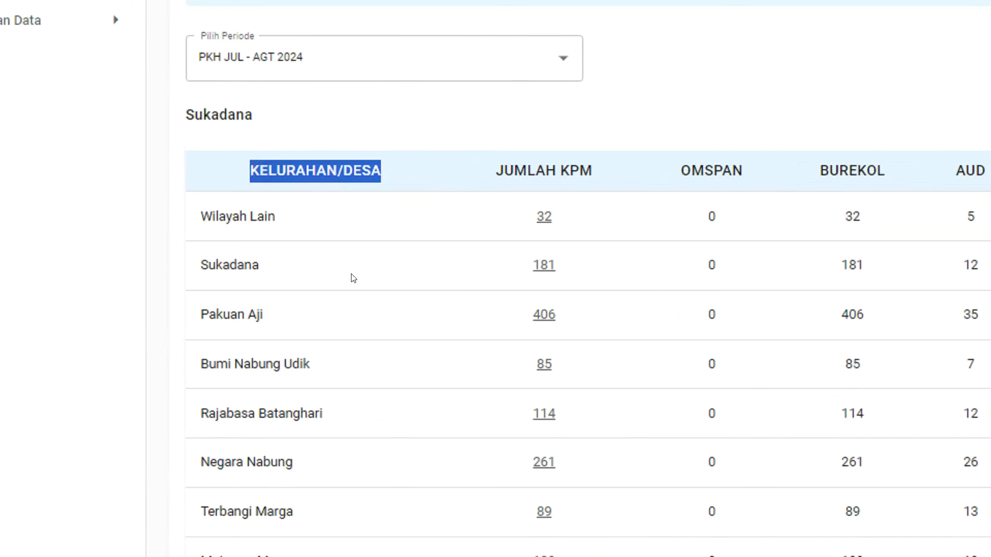
scroll(349, 279, down, 10)
scroll(353, 279, up, 10)
click(407, 171)
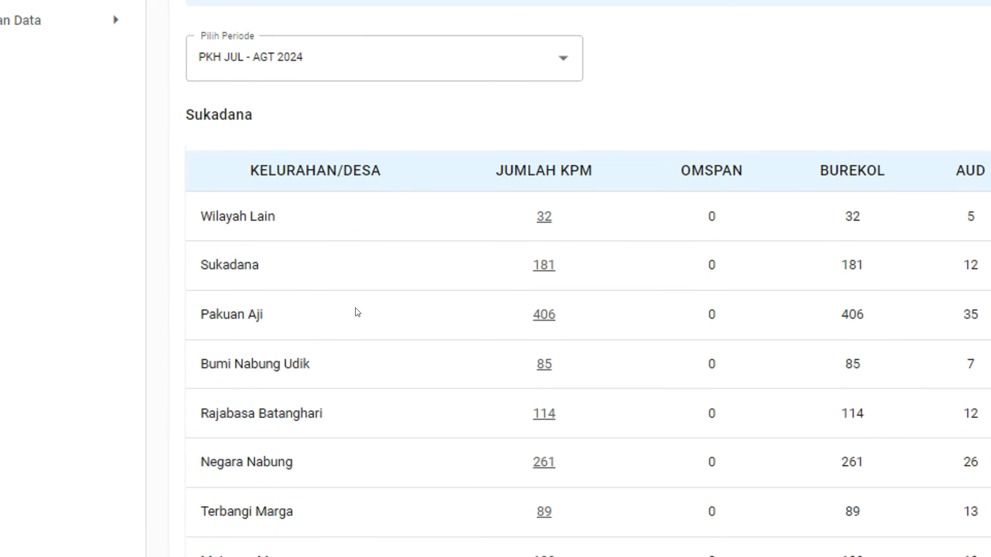
drag(249, 364, 381, 367)
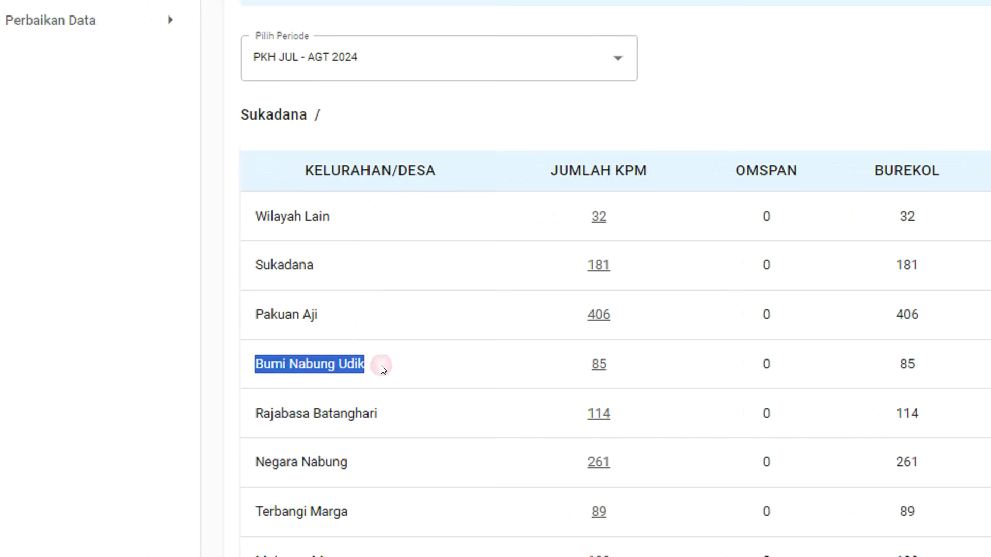
click(597, 368)
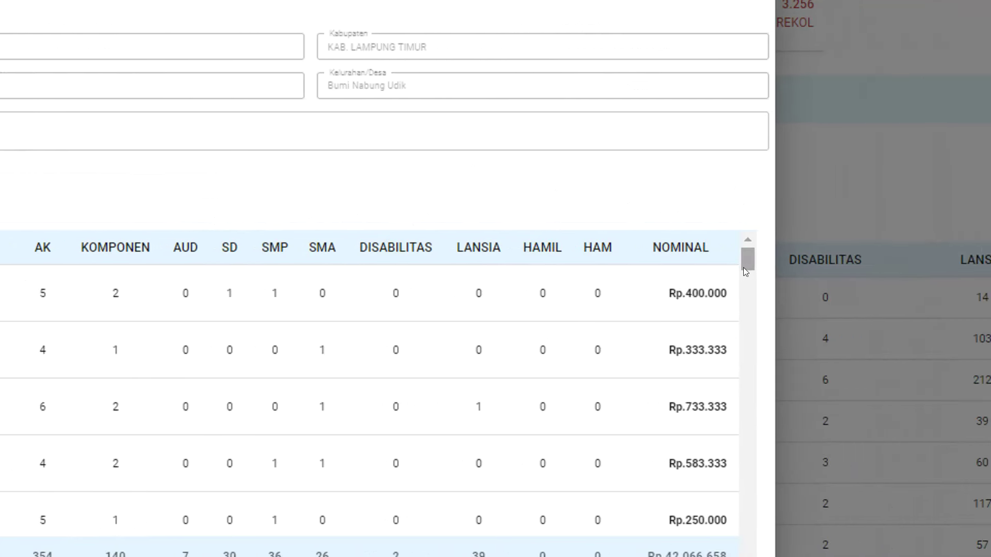
Select the whole Bumi Nabung Udik beneficiary table and drag it over to the Excel window.
drag(743, 263, 740, 422)
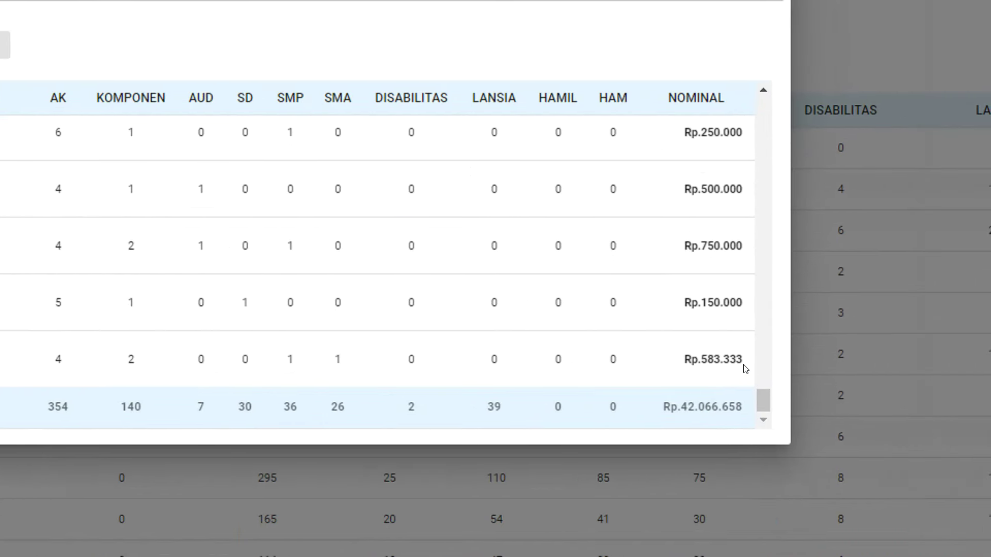
mouse_move(745, 368)
mouse_down()
mouse_move(234, 355)
mouse_move(254, 144)
mouse_move(241, 144)
mouse_move(255, 146)
mouse_move(248, 157)
mouse_up()
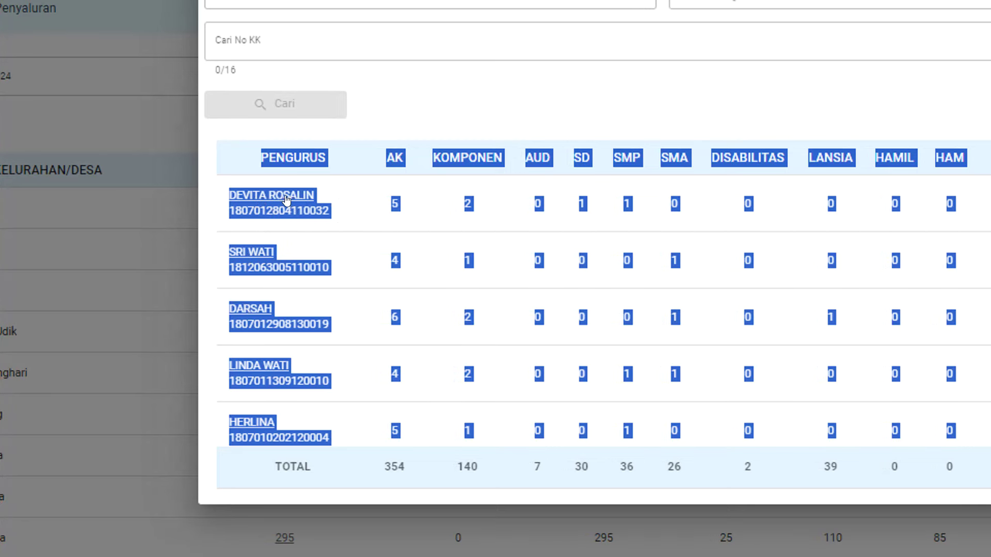
drag(286, 199, 749, 457)
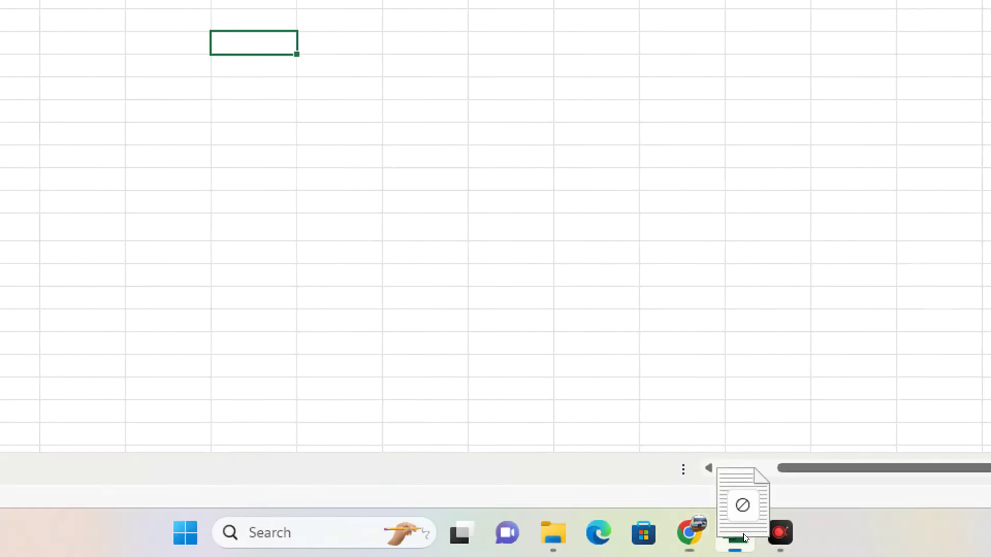
mouse_move(749, 457)
mouse_down()
mouse_move(601, 392)
mouse_move(243, 147)
mouse_up()
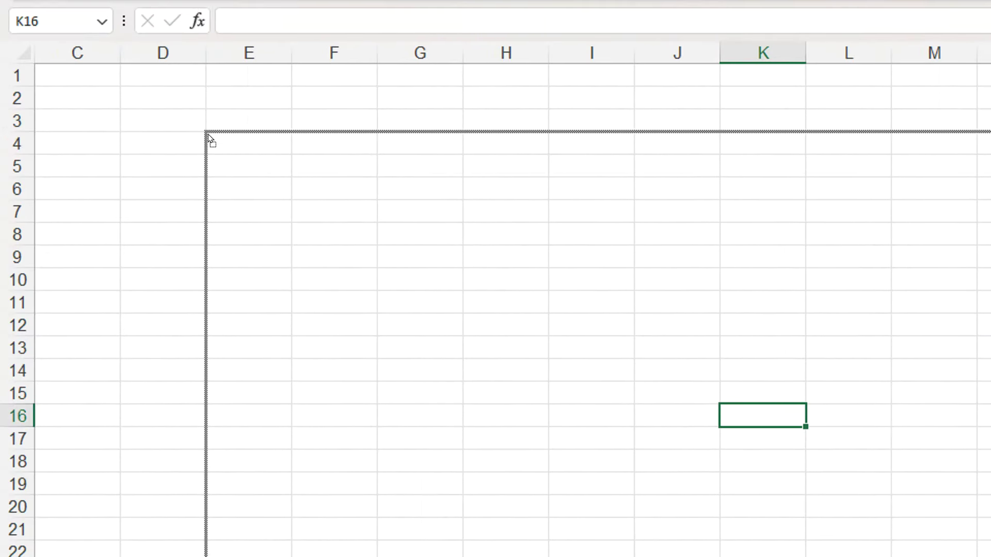
Drop the table into the sheet at D2 and widen column D so names fit on one line.
drag(209, 137, 187, 146)
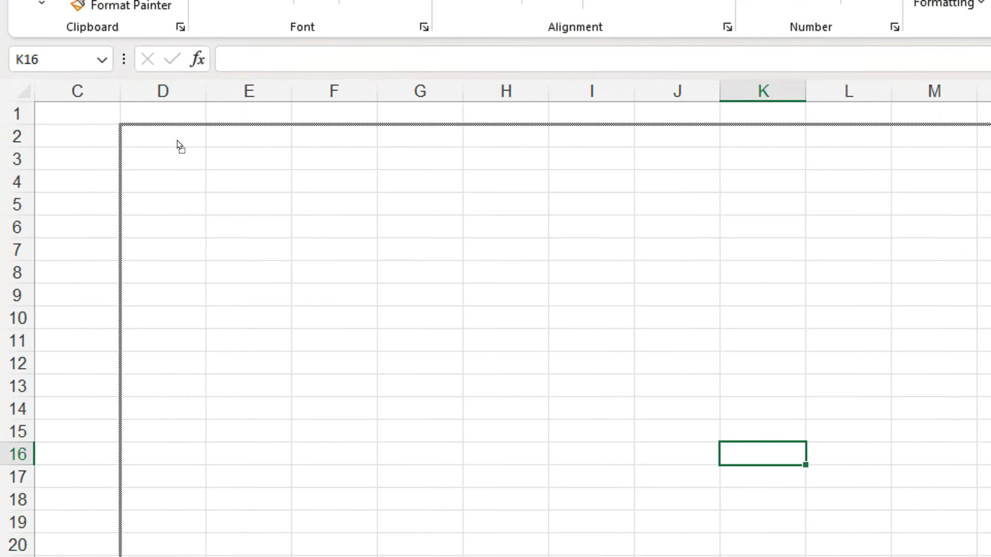
drag(178, 145, 180, 146)
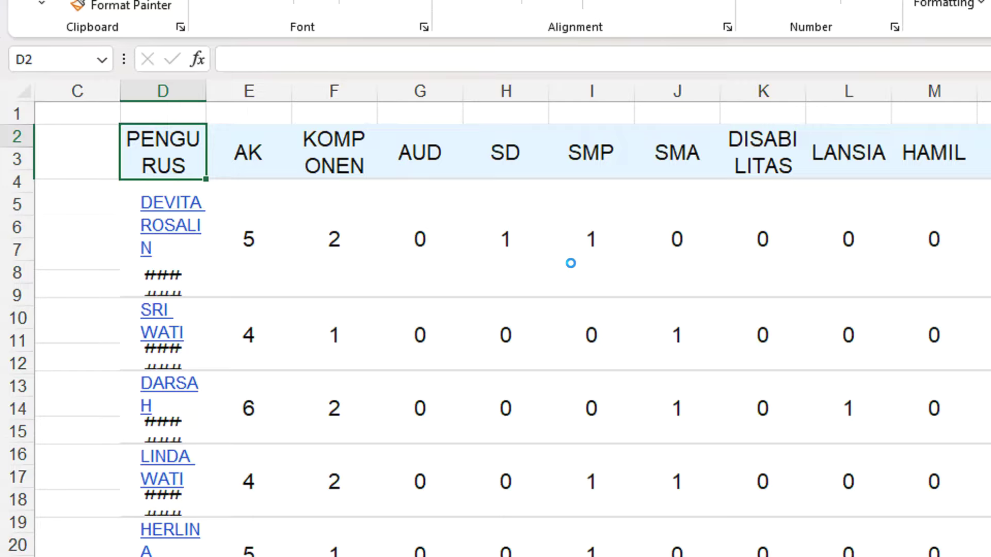
key(ctrl+a)
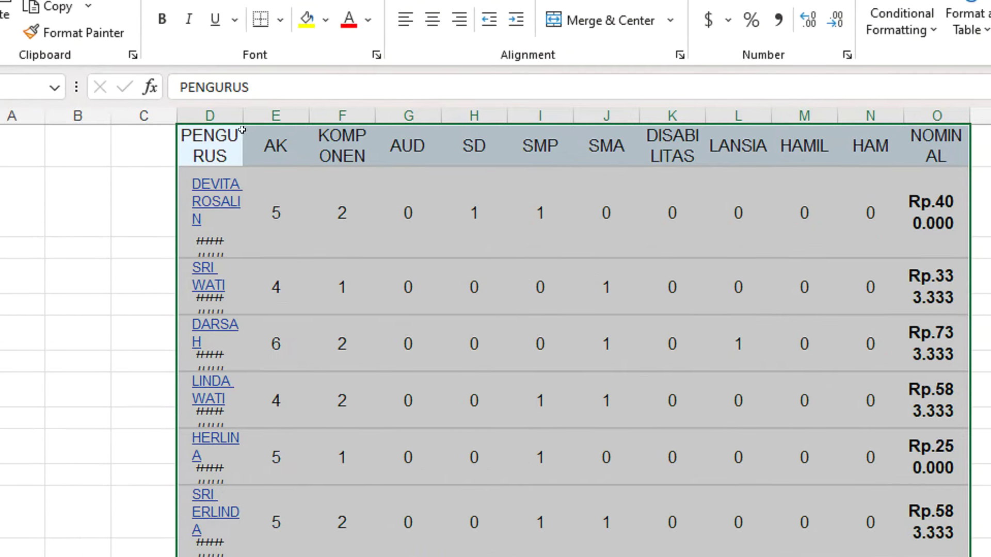
drag(243, 116, 330, 116)
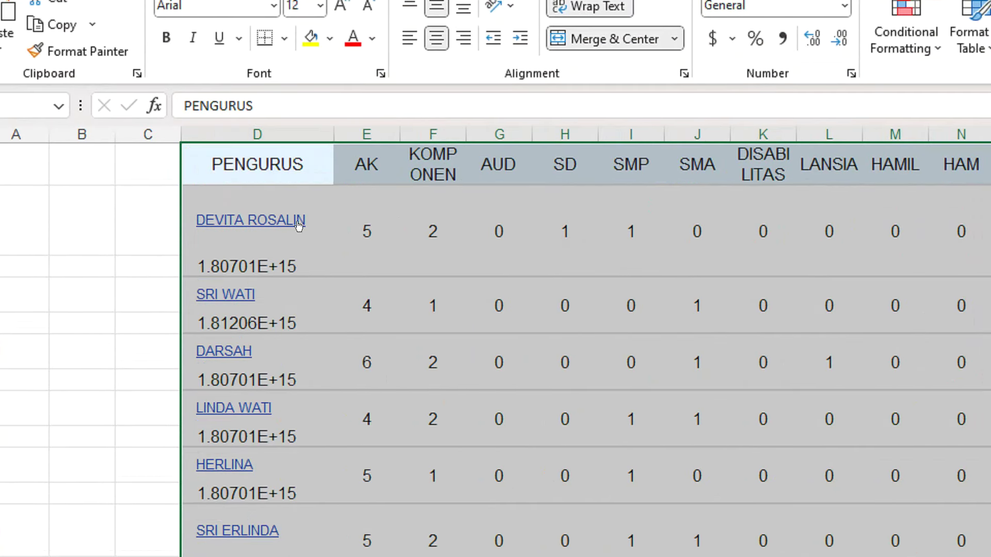
Check each beneficiary's full NIK in the formula bar, then select the whole PENGURUS column.
click(280, 263)
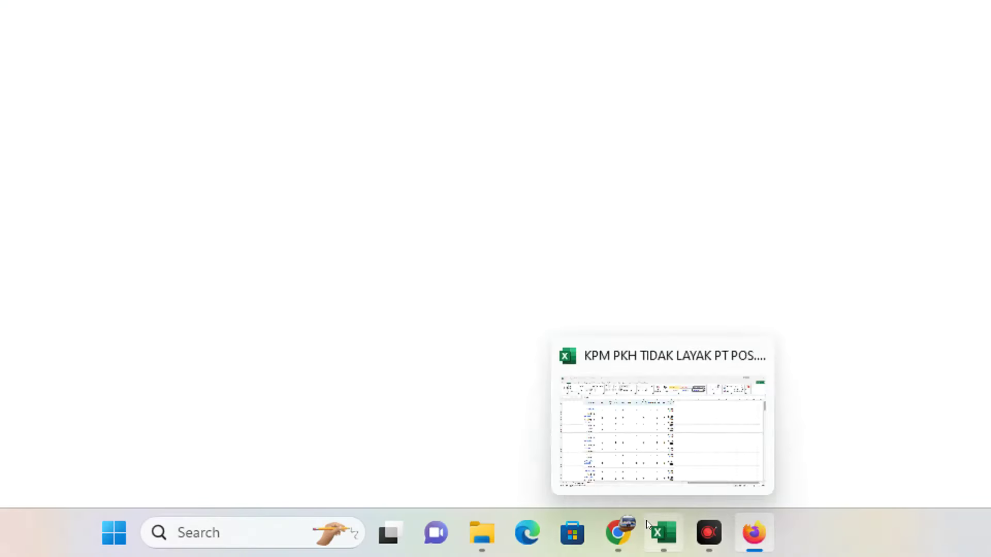
click(247, 136)
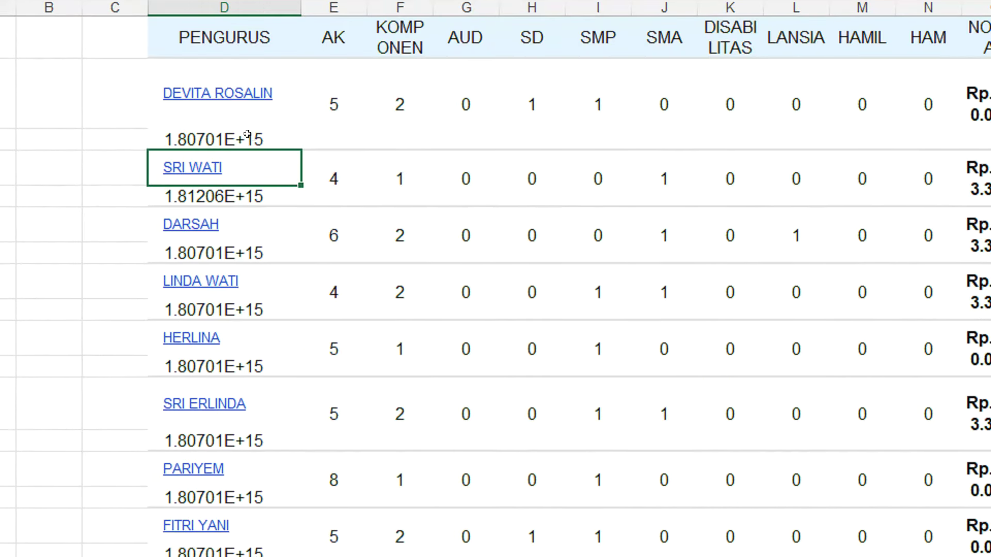
click(244, 242)
click(248, 292)
click(263, 187)
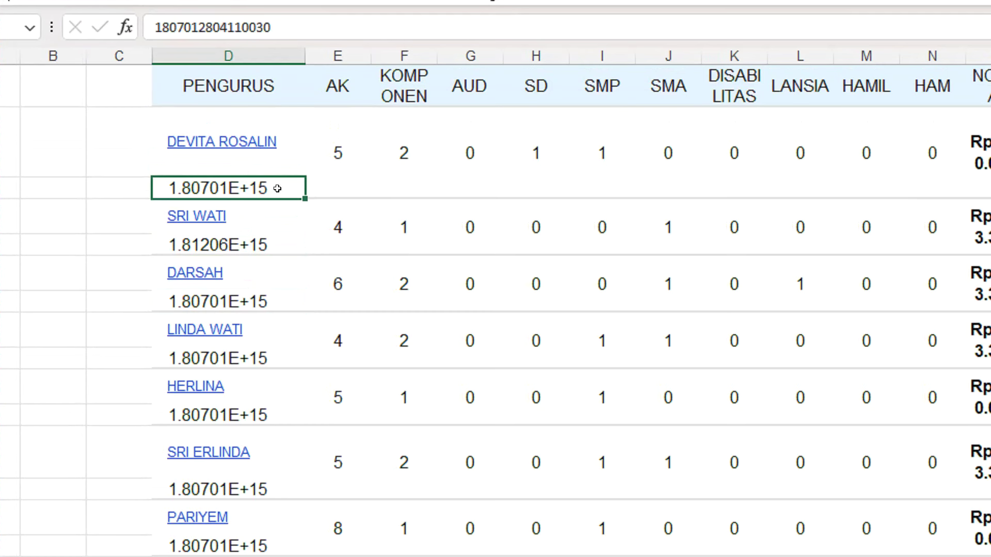
click(266, 243)
click(261, 302)
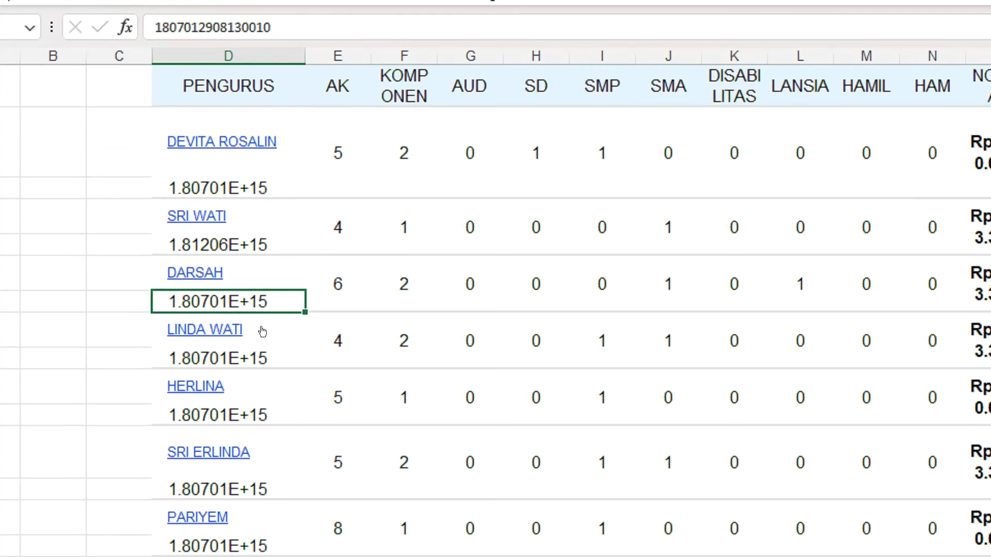
click(260, 353)
click(261, 408)
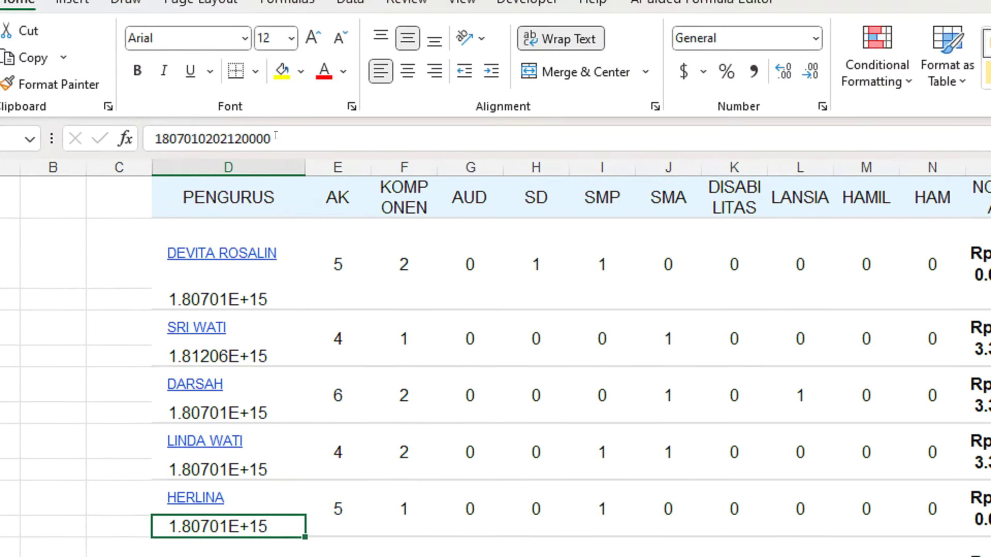
drag(270, 138, 234, 138)
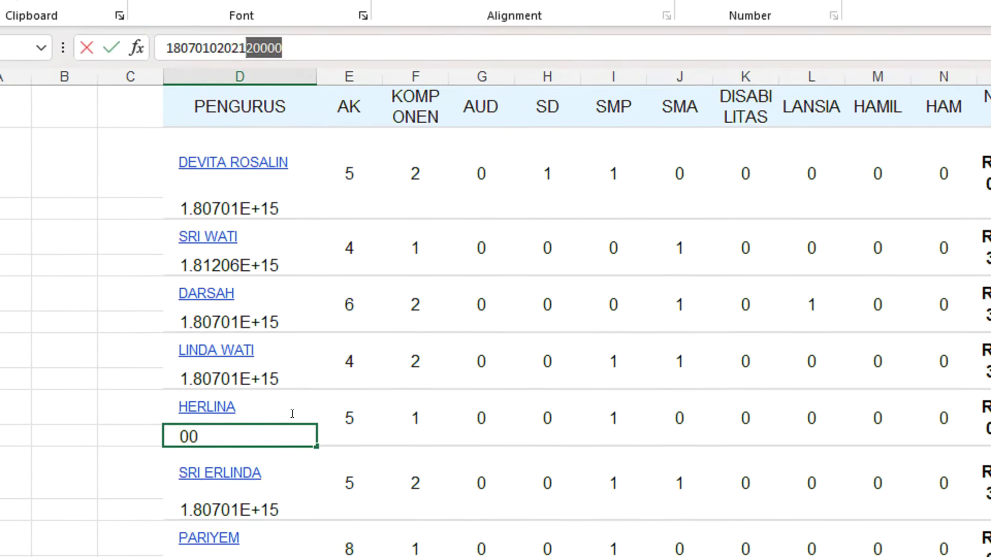
click(350, 291)
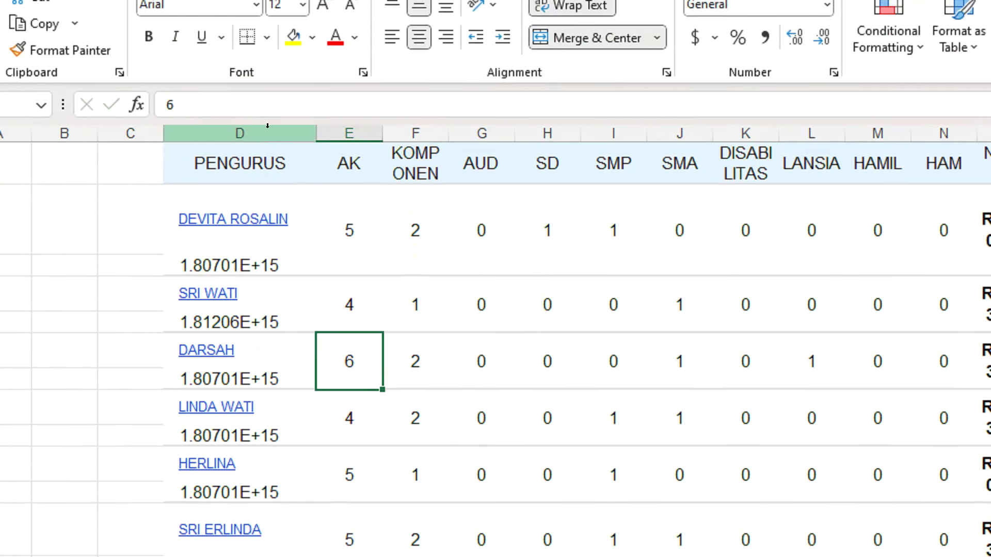
click(267, 126)
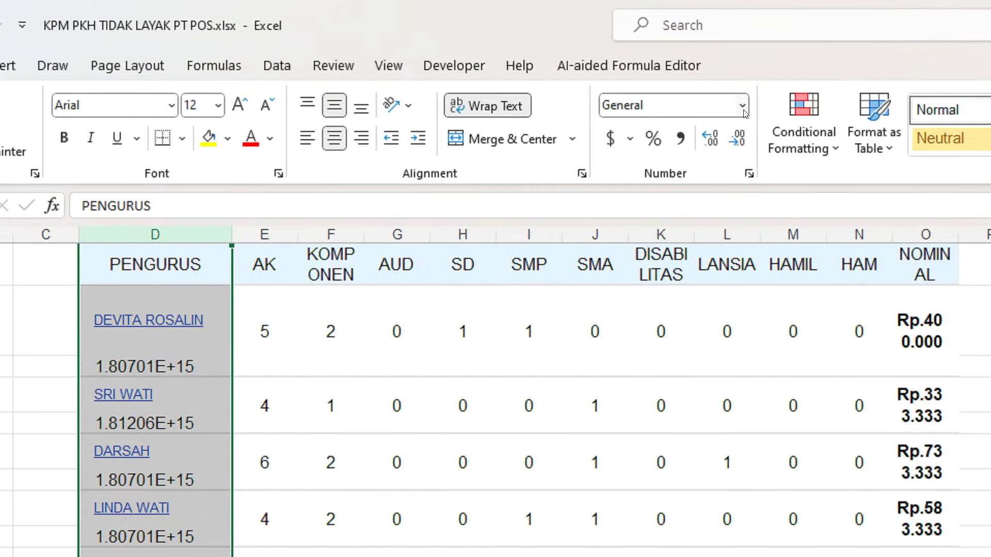
Format column D as Number with no decimals and widen it so full 16-digit NIKs show.
click(743, 106)
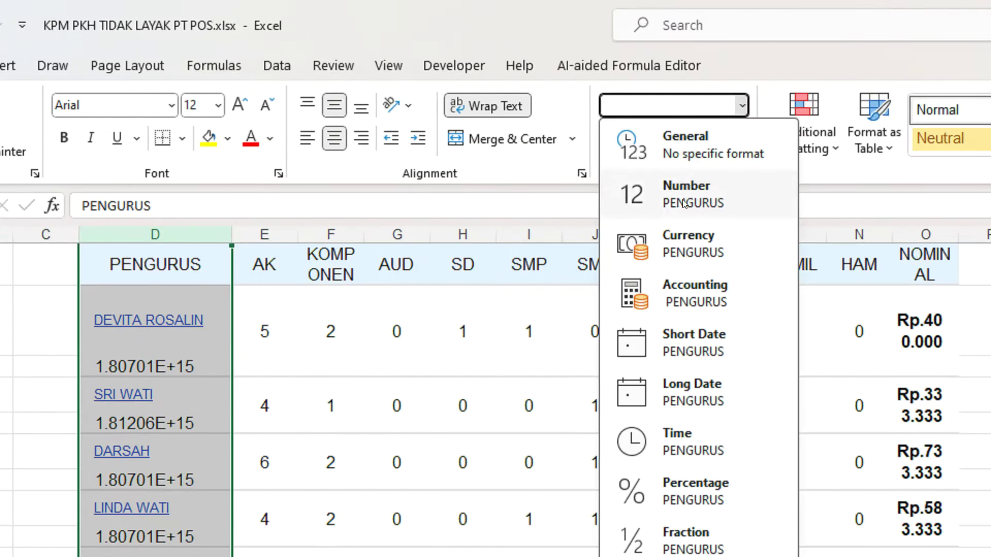
click(687, 202)
drag(232, 235, 310, 235)
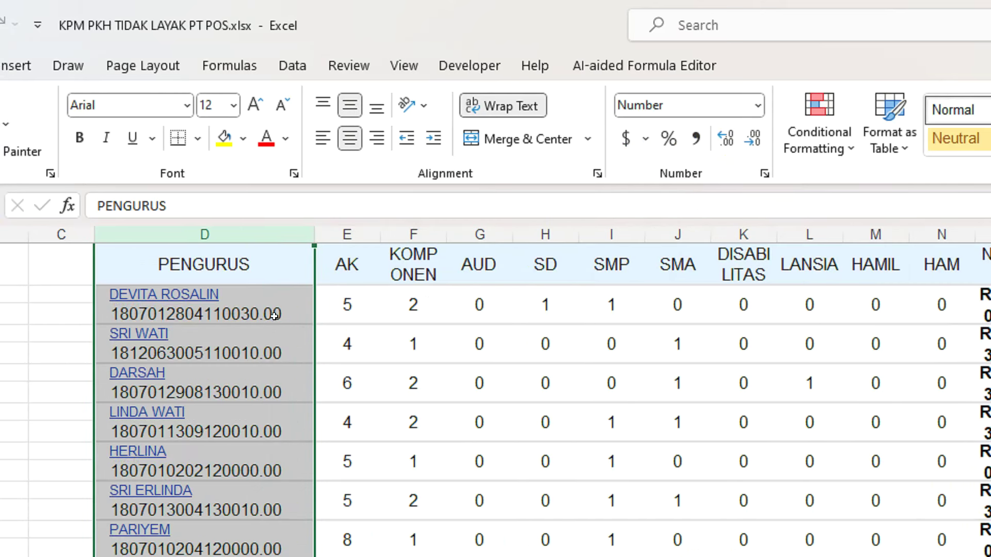
click(733, 140)
click(734, 140)
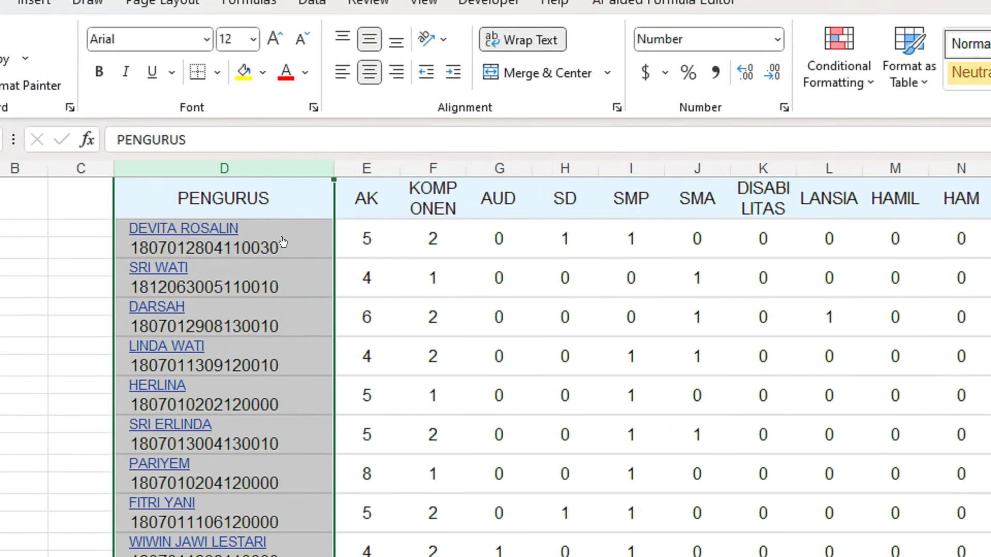
right_click(305, 265)
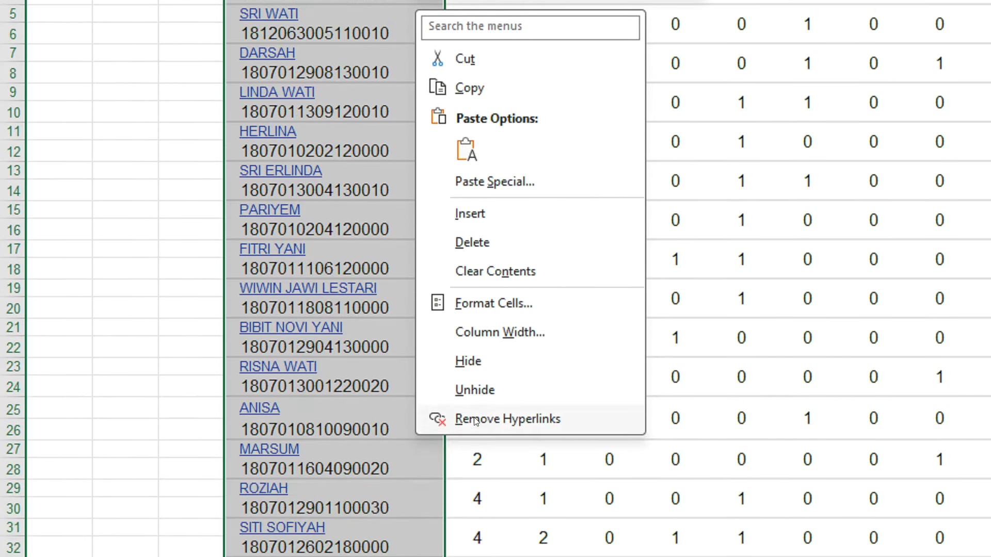
Remove the hyperlinks from the names in column D and return to the top of the list.
click(493, 420)
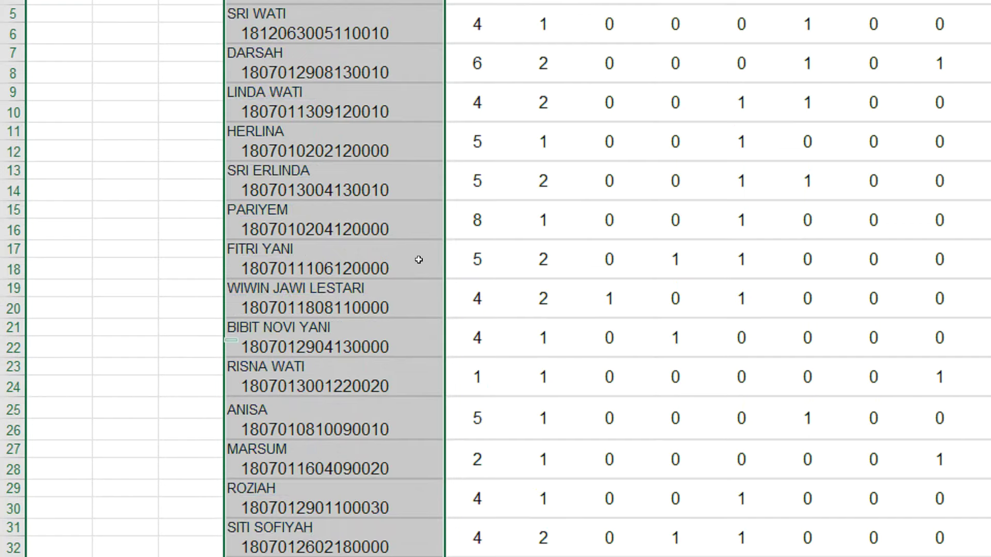
click(407, 133)
click(369, 37)
click(370, 18)
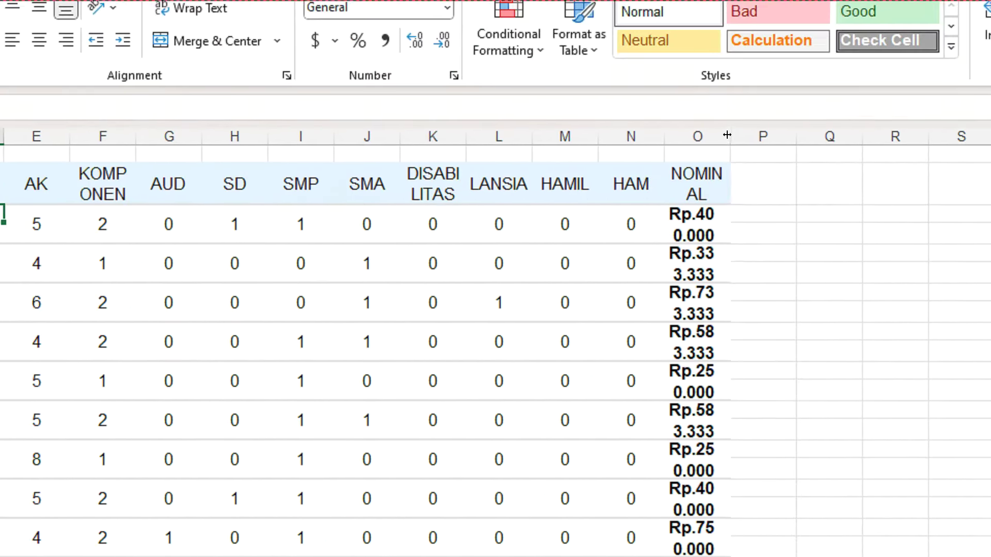
Widen column O so every NOMINAL amount fits, then scroll the list to check it.
drag(663, 138, 737, 139)
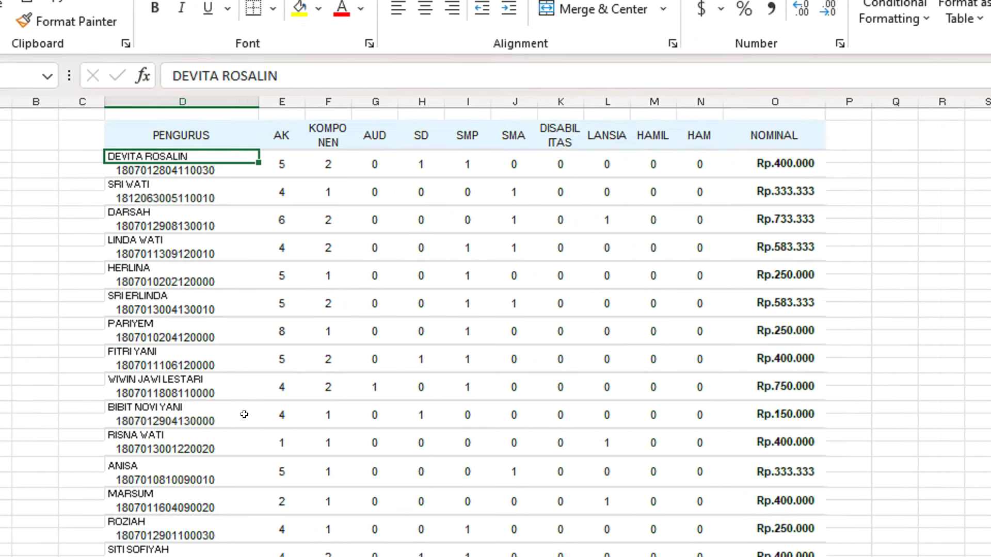
scroll(389, 331, down, 2)
scroll(418, 315, down, 3)
scroll(419, 315, down, 2)
scroll(418, 313, up, 4)
scroll(418, 313, up, 3)
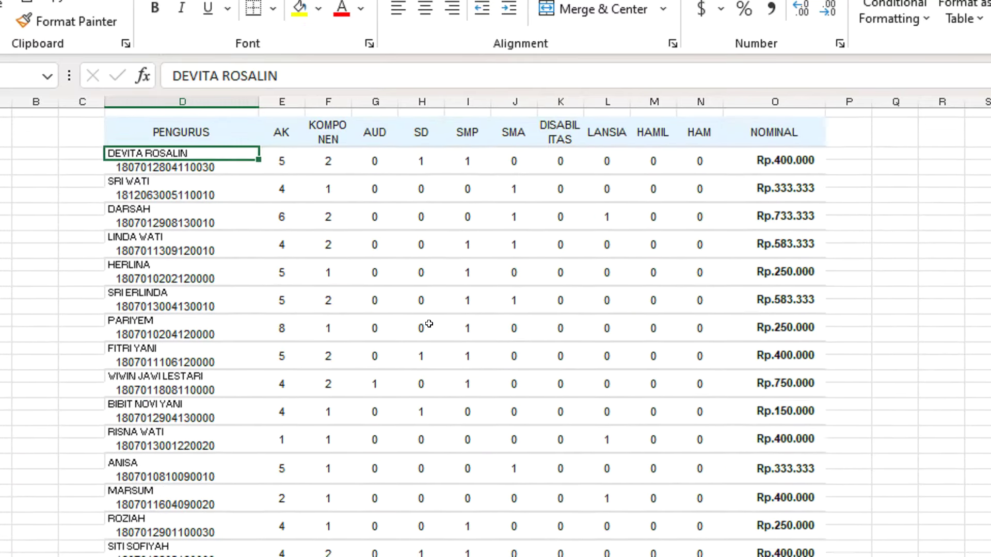